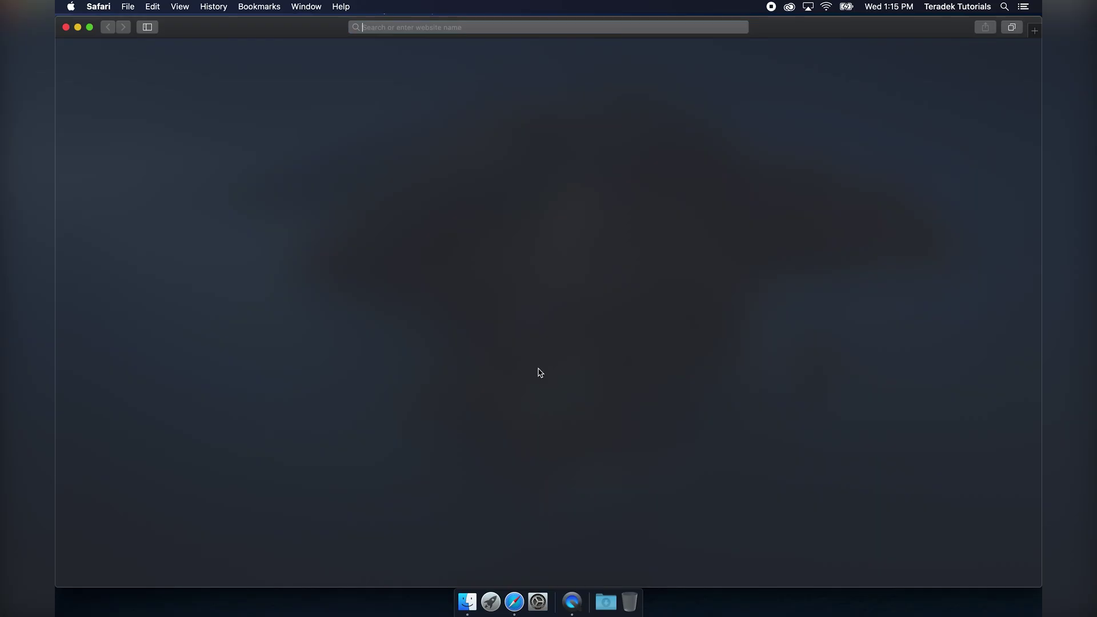
Go to teradek.com/downloads, choose Bolt 4K as the product and download Bolt Manager 3.4.24 for Mac OSX
text(teradek.com/downloads)
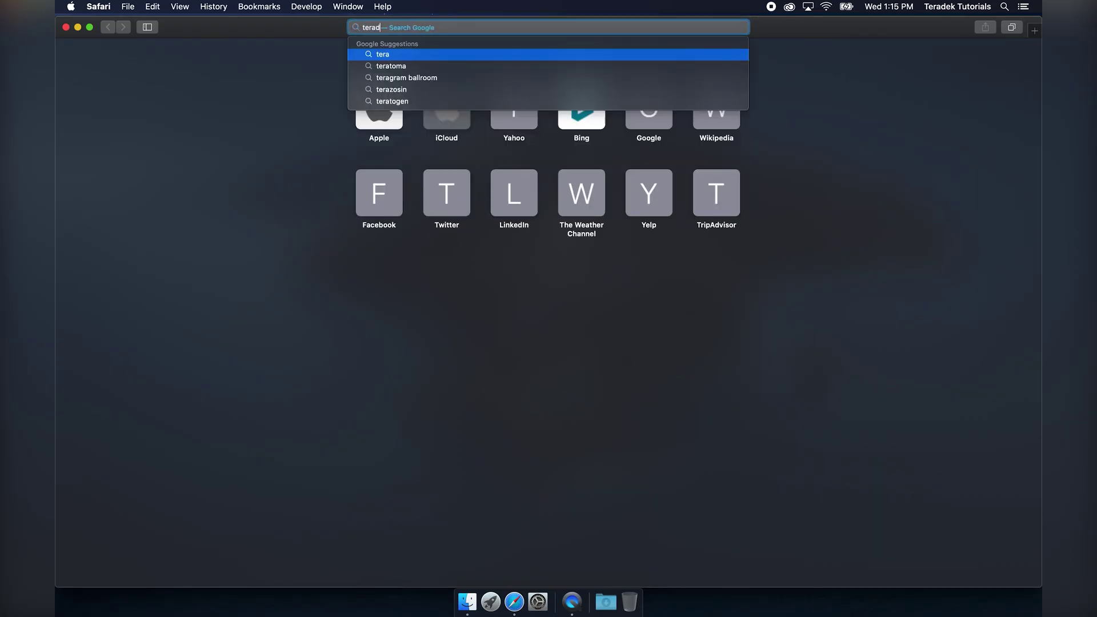
key(Return)
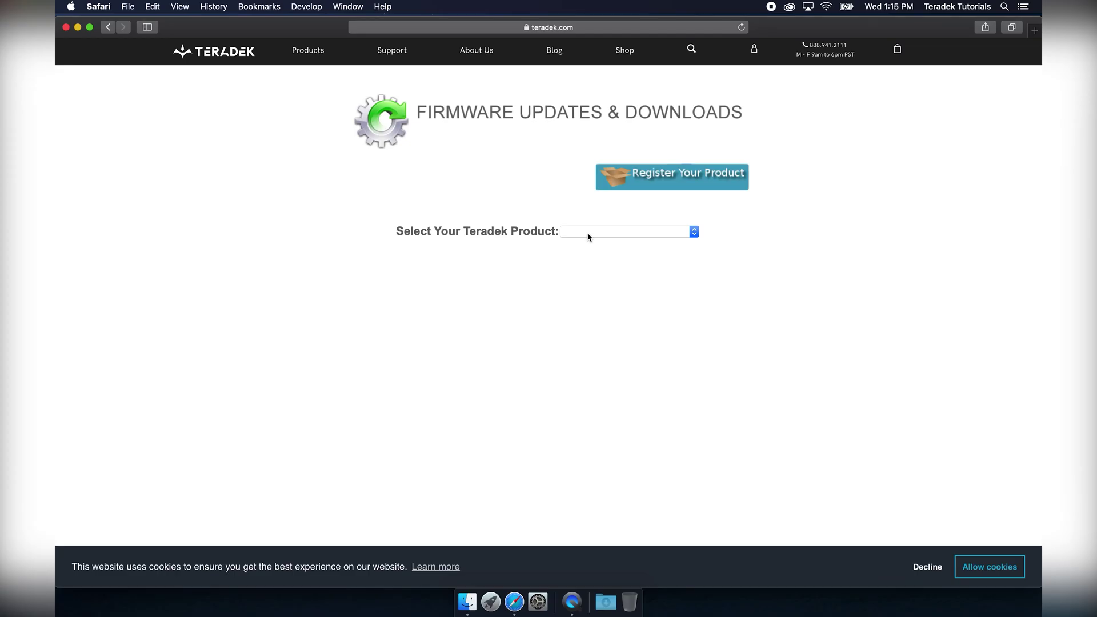
click(589, 236)
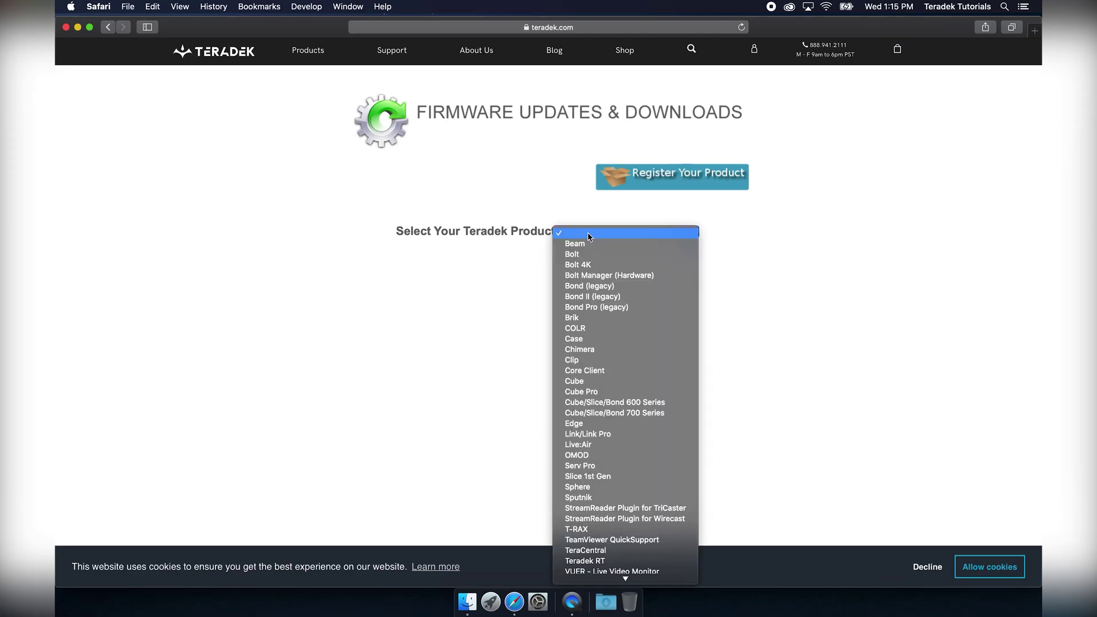
click(590, 264)
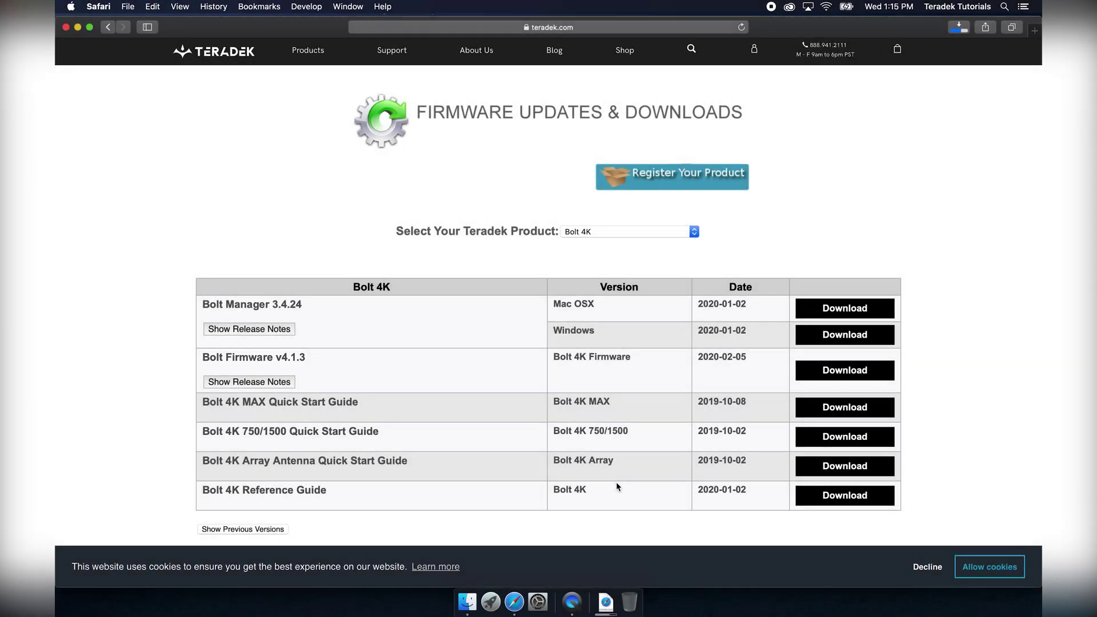
Quit the browser, then mount Teradek_Bolt_Manager_v3.4.24.dmg and try to open its BoltManager.pkg package
key(super+q)
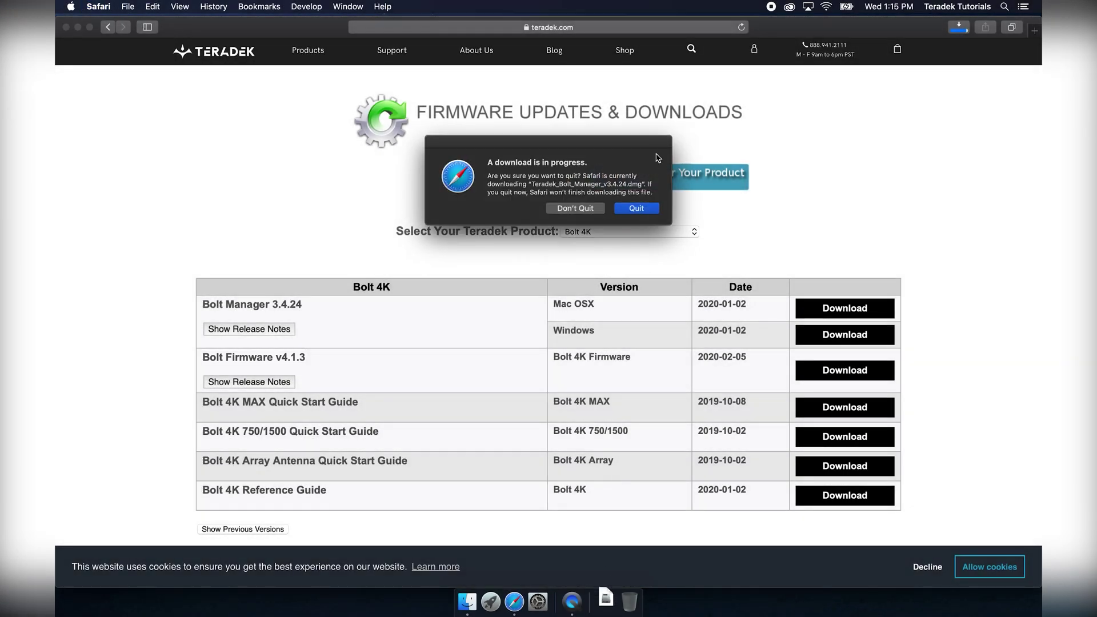
click(638, 210)
click(605, 595)
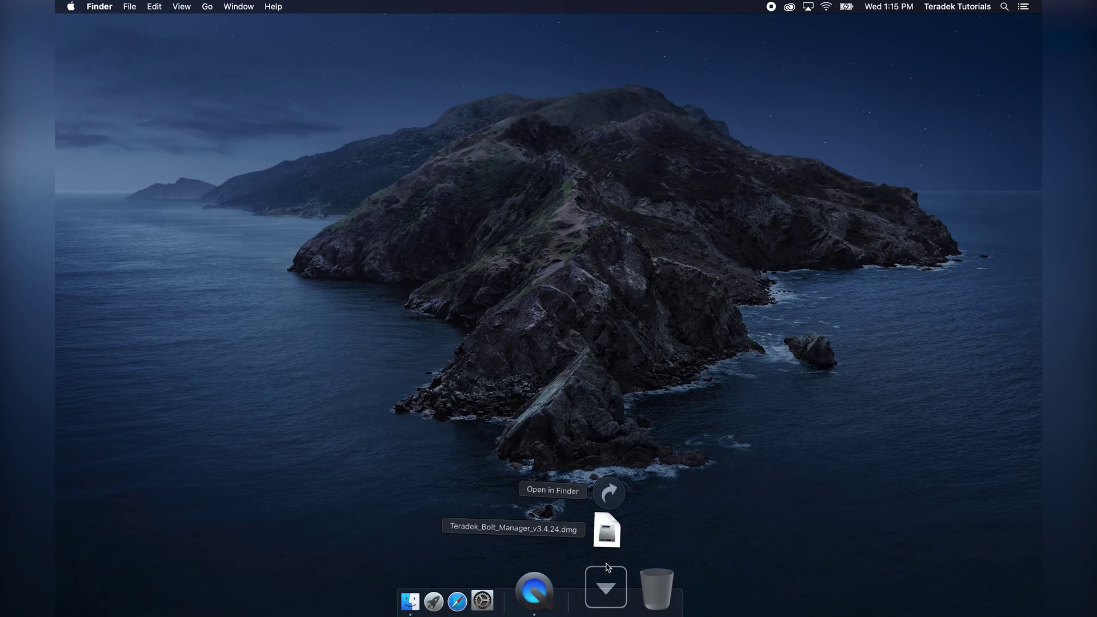
click(605, 529)
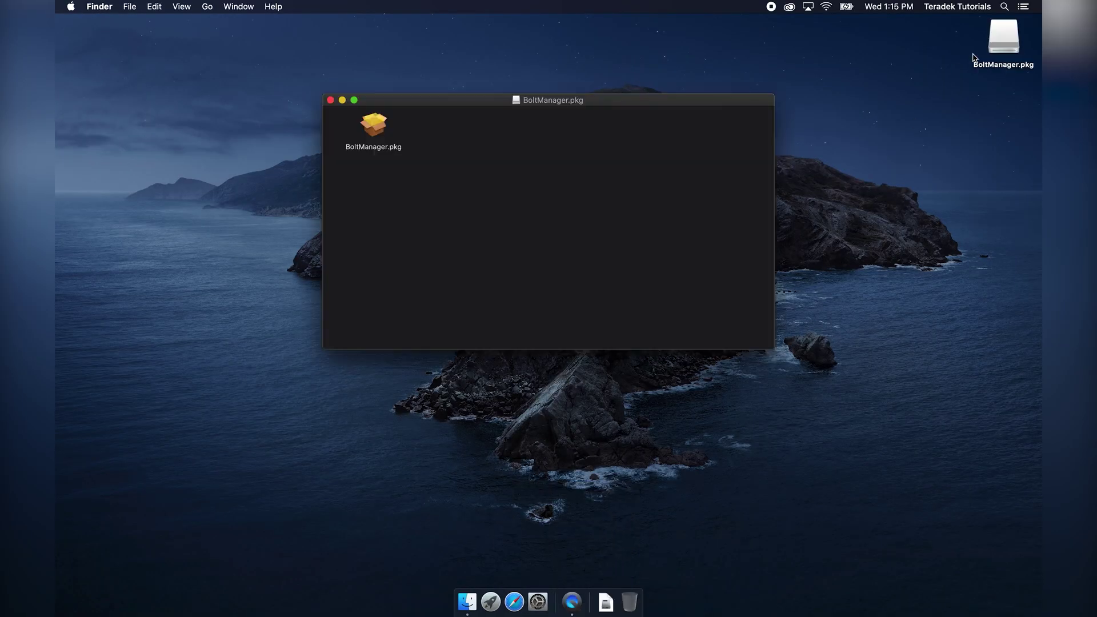
double_click(381, 124)
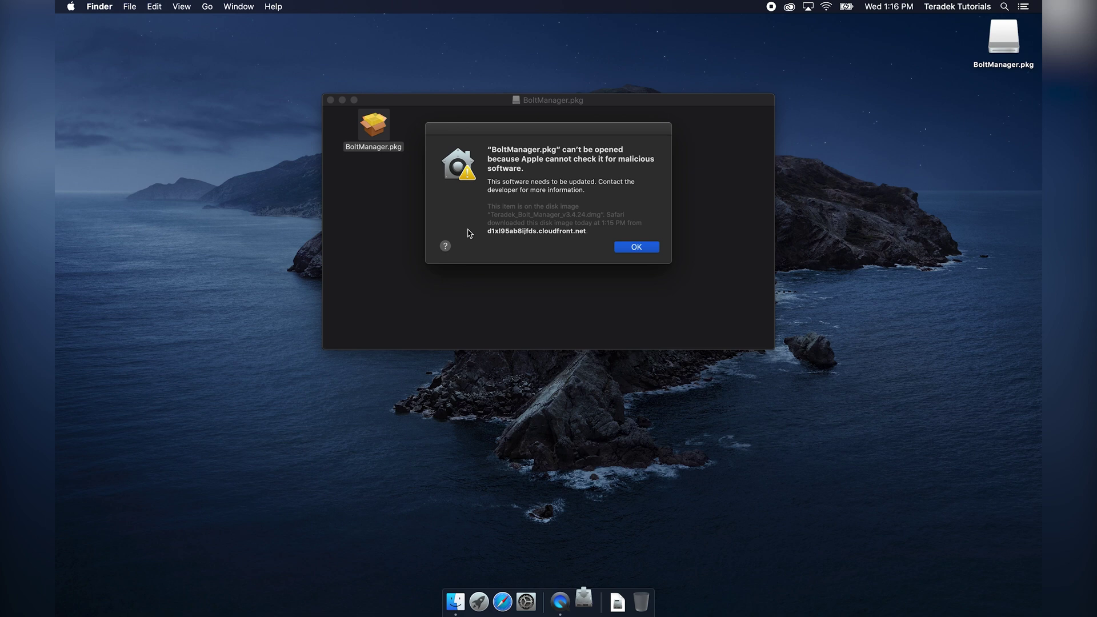
In the general Security & Privacy settings of System Preferences, dismiss the package warning and allow BoltManager.pkg to open anyway
click(69, 7)
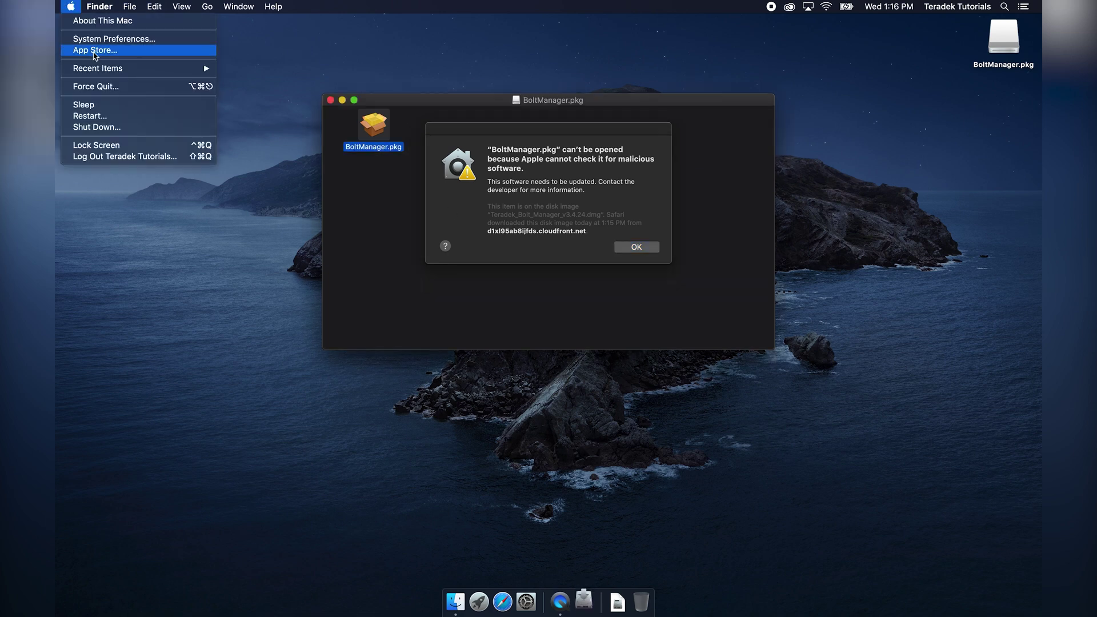
click(100, 37)
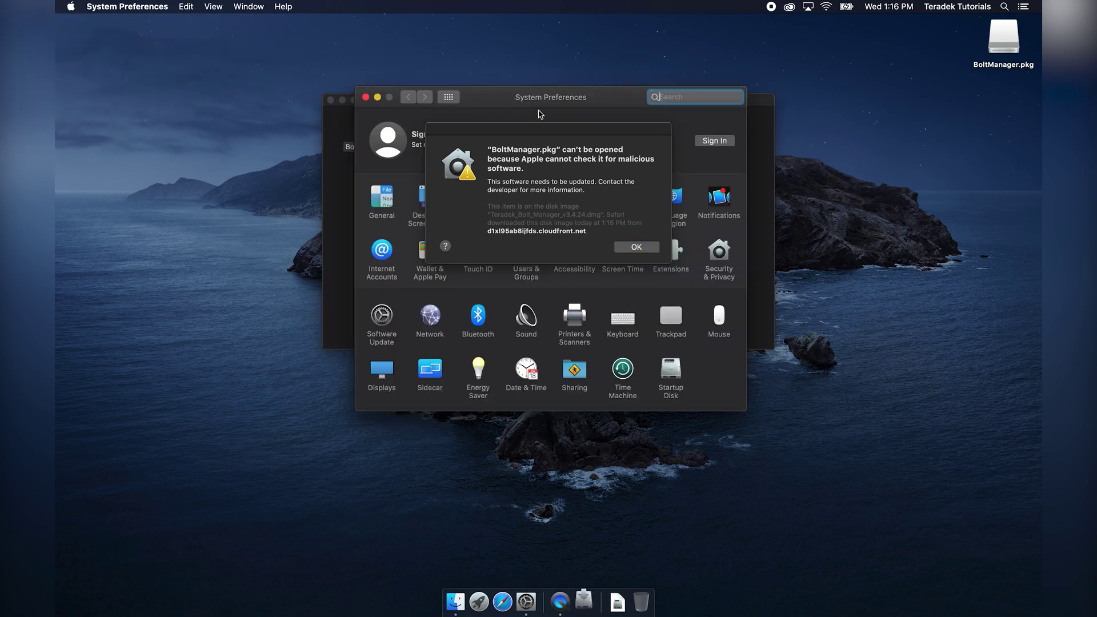
drag(531, 130, 212, 117)
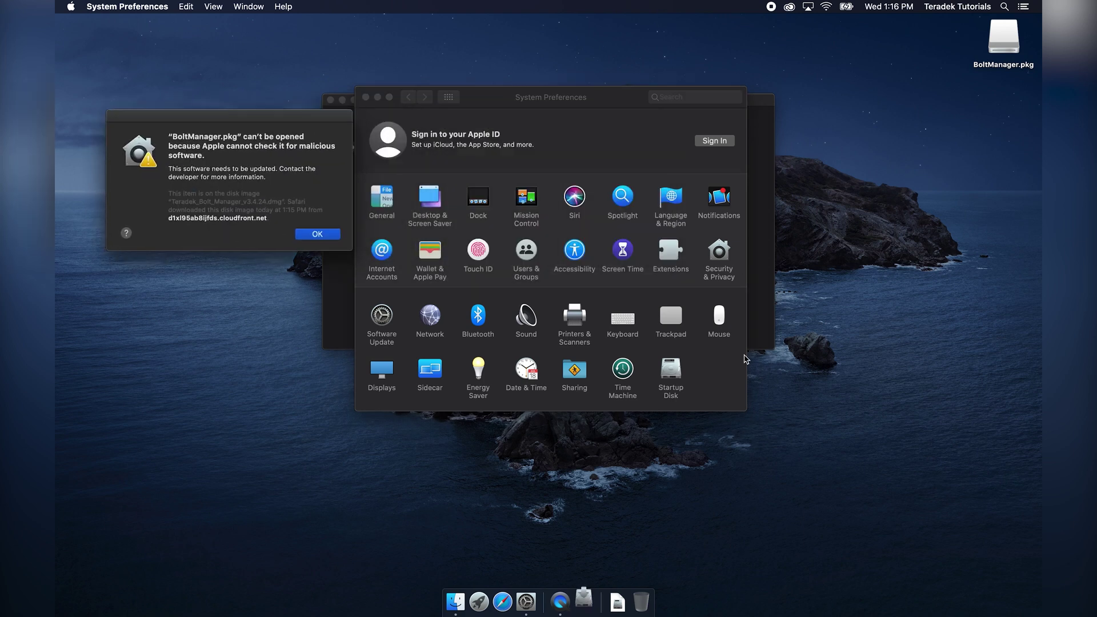
click(722, 256)
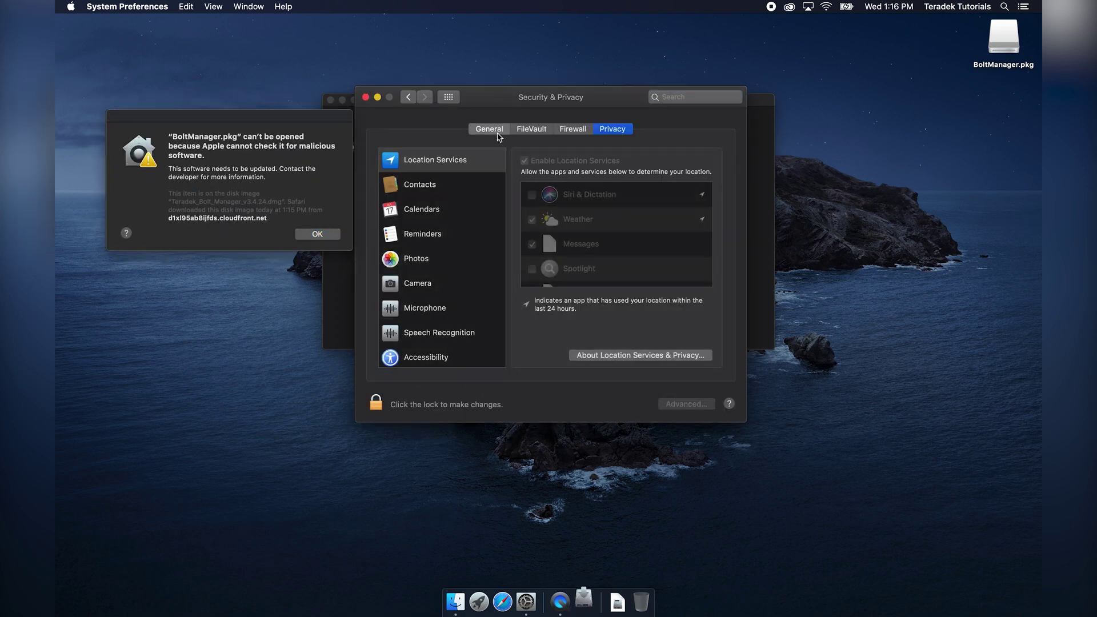
click(490, 130)
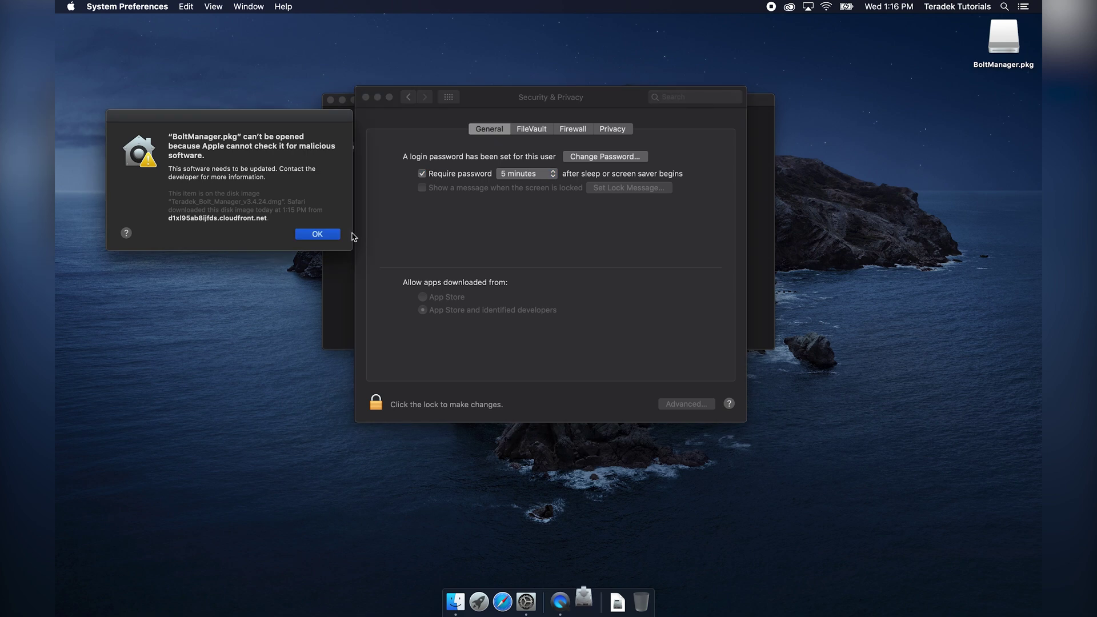
click(318, 235)
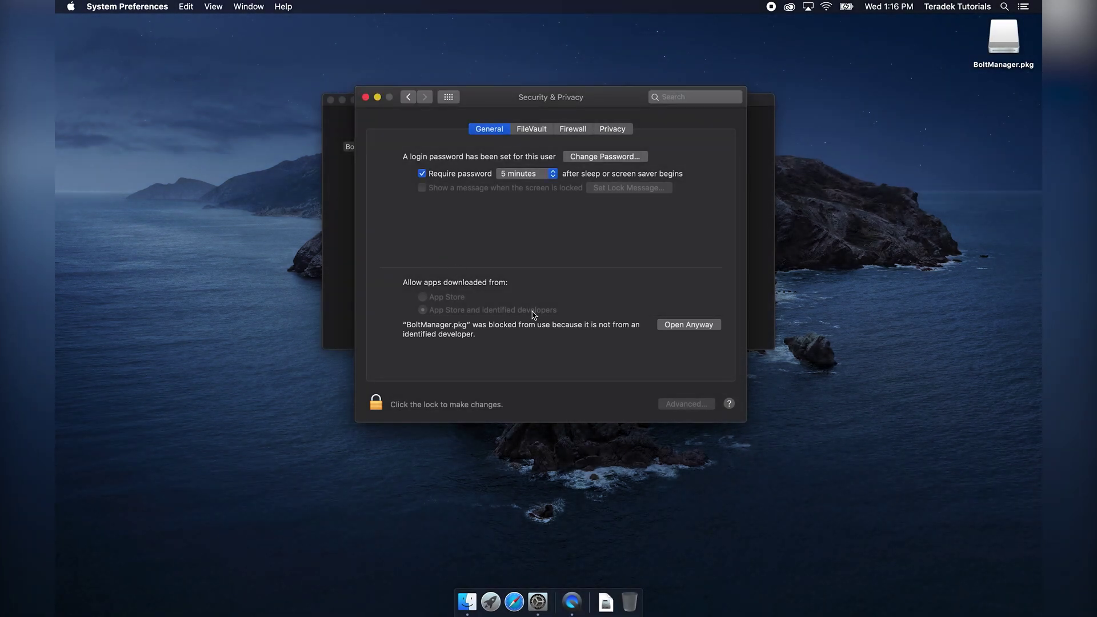
click(689, 326)
Install BoltManager by accepting the license agreement, authorising with the account password, and closing the installer
click(693, 380)
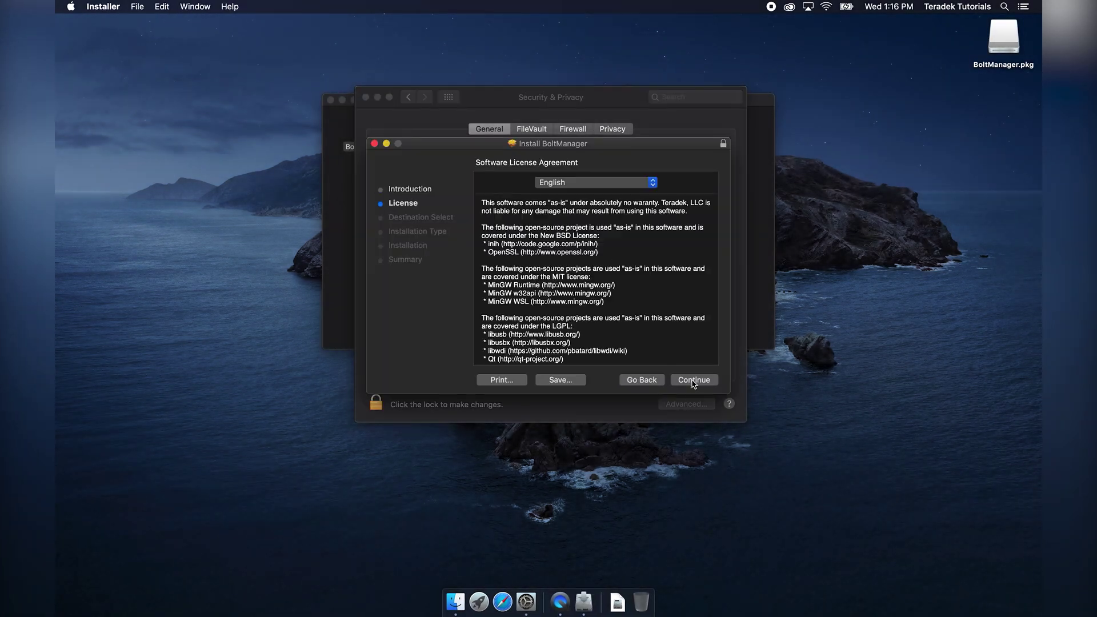
click(693, 380)
click(668, 236)
click(680, 382)
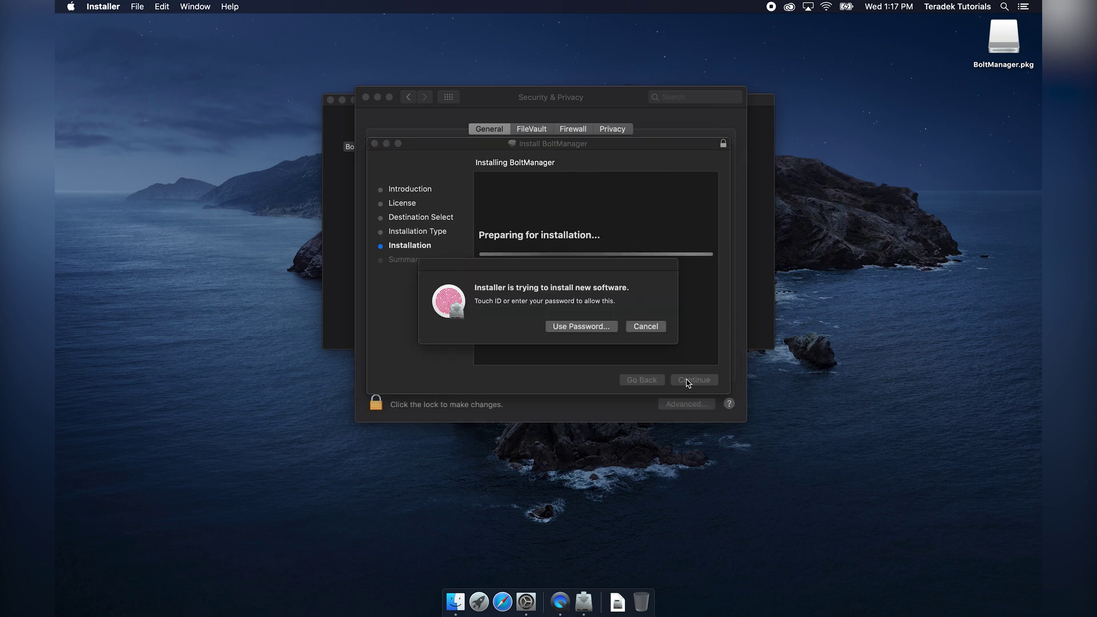
click(604, 326)
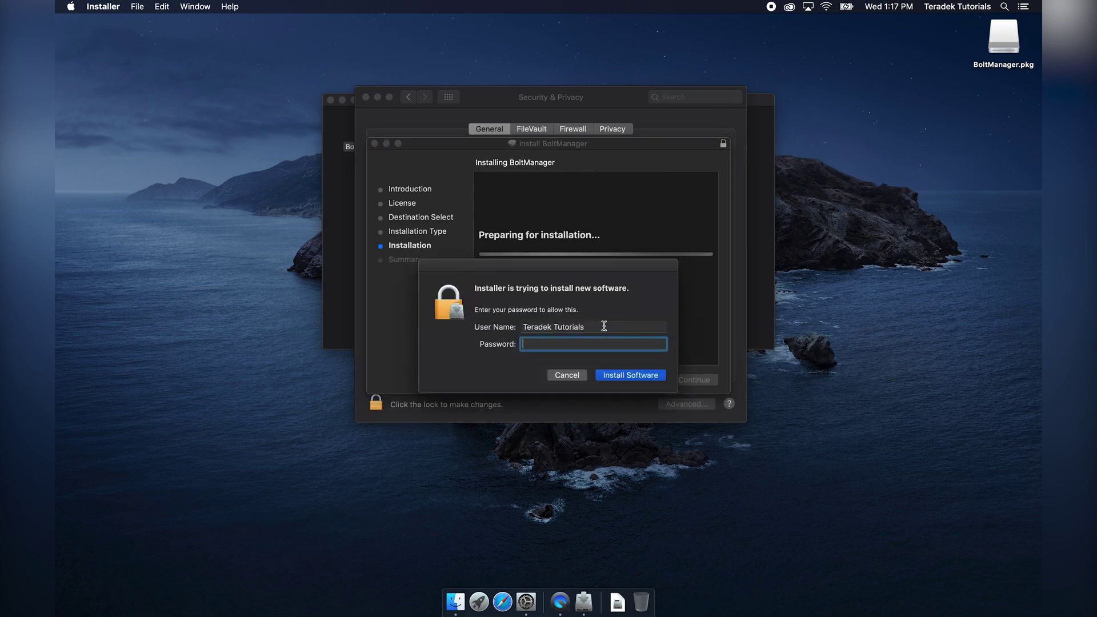
key(Return)
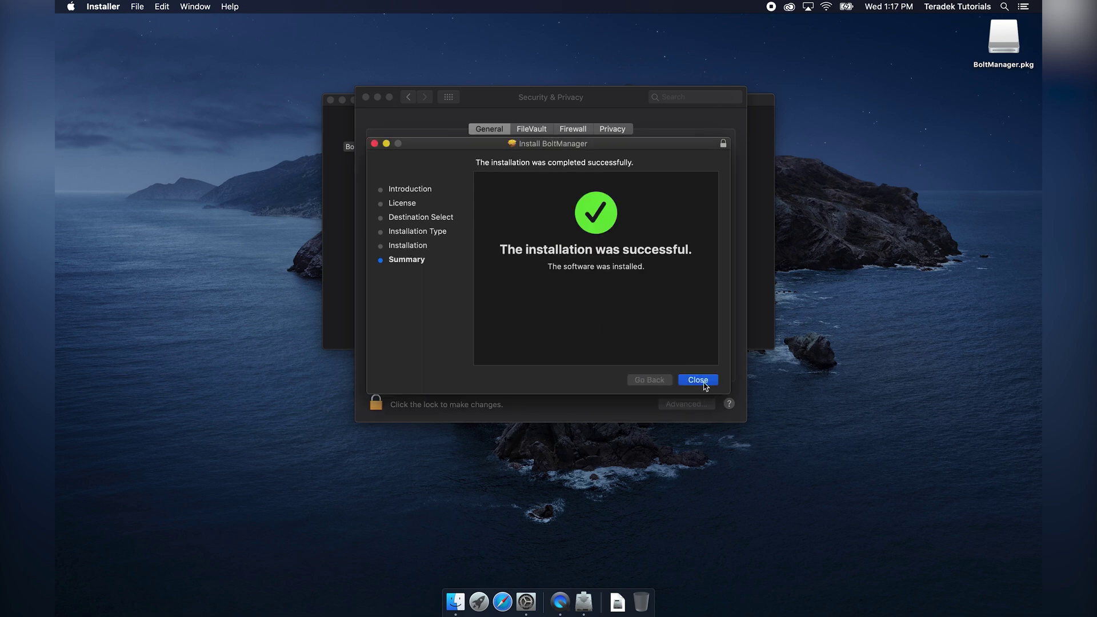
click(698, 380)
Search the computer for "bolt m" and launch BoltManager
key(super+space)
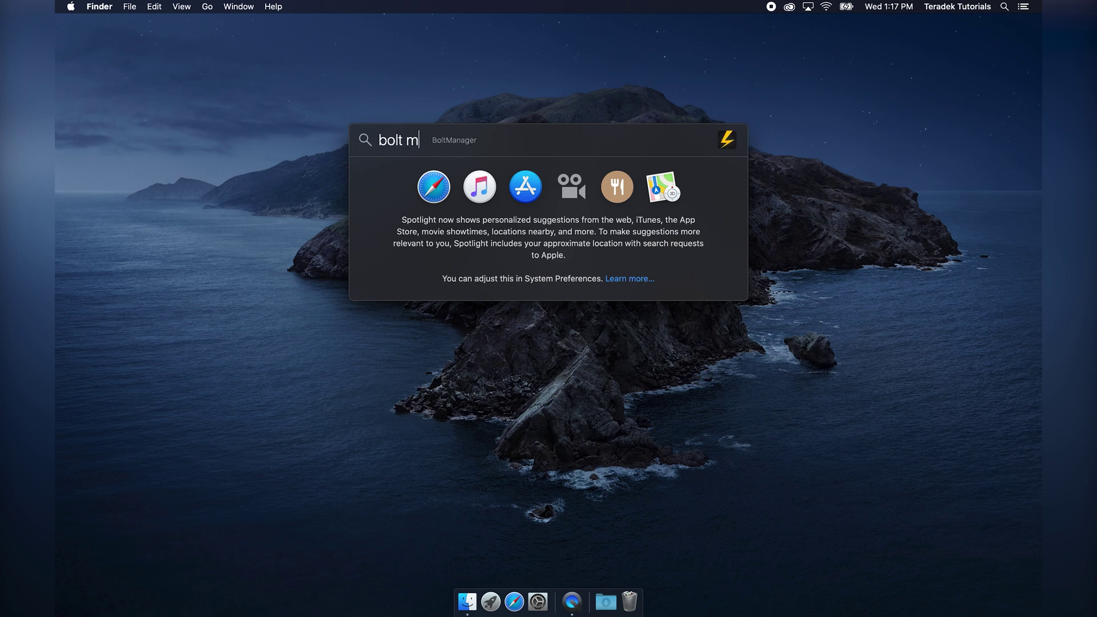
text(bolt m)
key(Return)
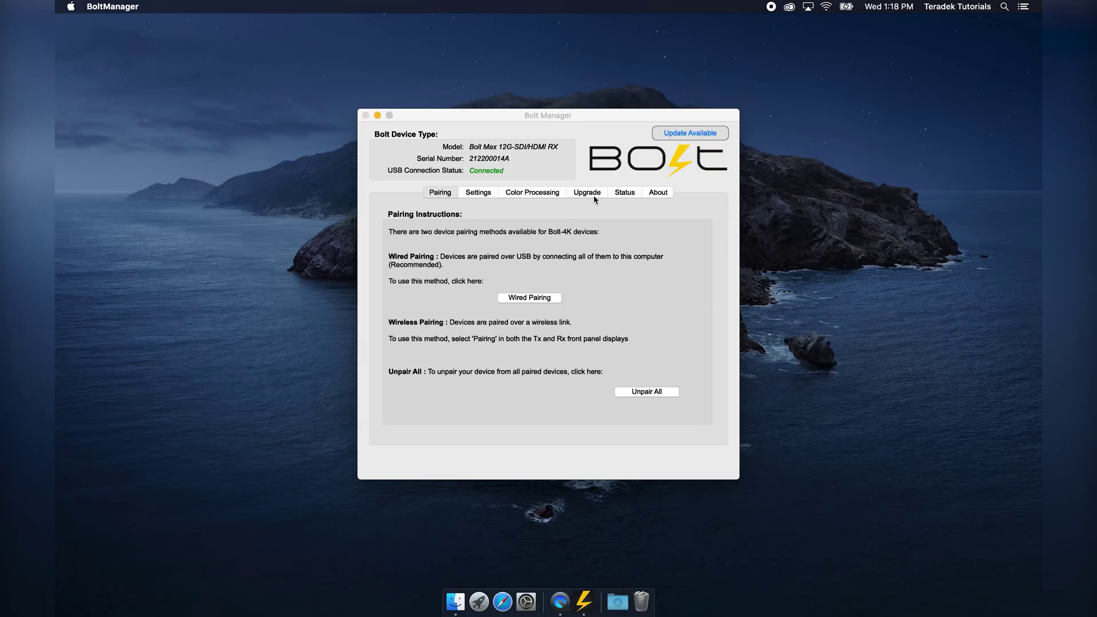
Load the Bolt 4K firmware upgrade file from the web for the connected receiver
click(595, 200)
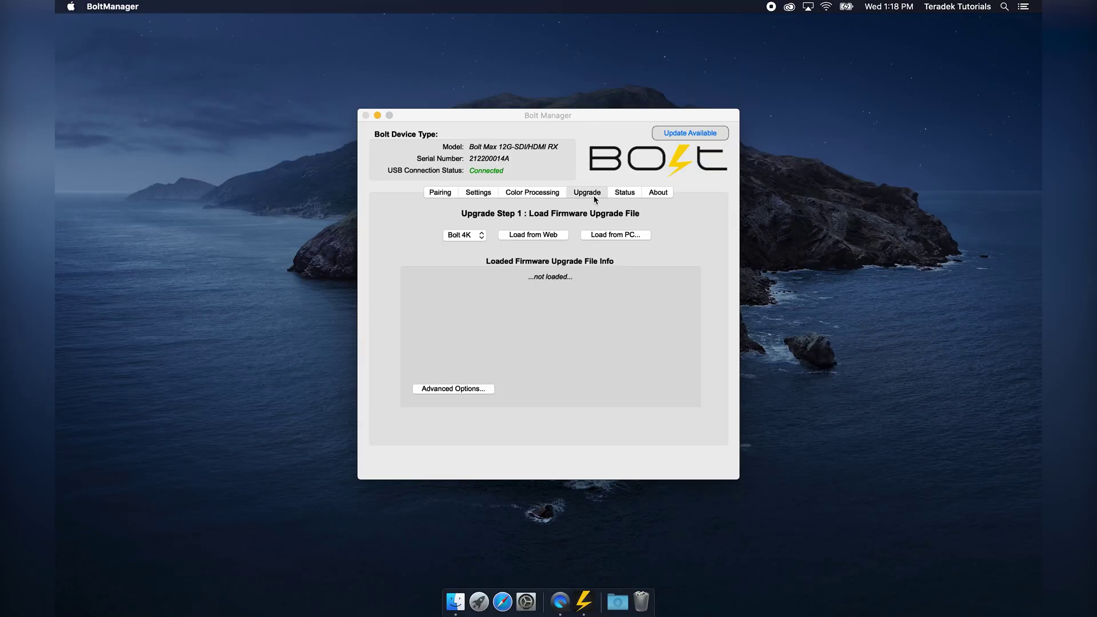
click(565, 236)
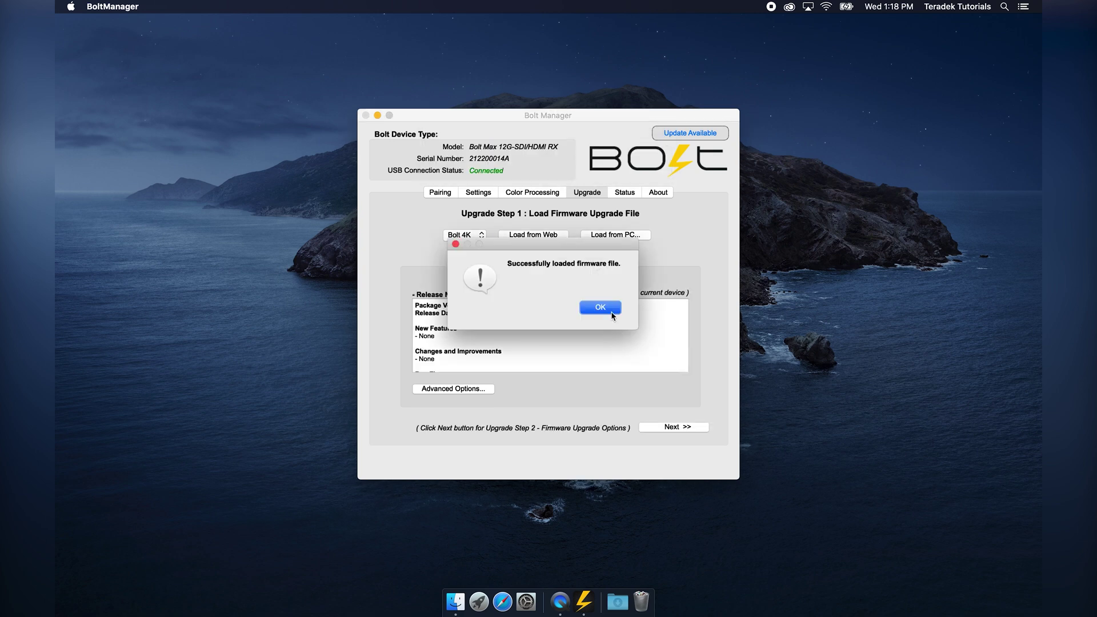
click(610, 313)
In the advanced upgrade options, mark Controller, Video Processor and Radio for upgrade and start upgrading the receiver
click(479, 390)
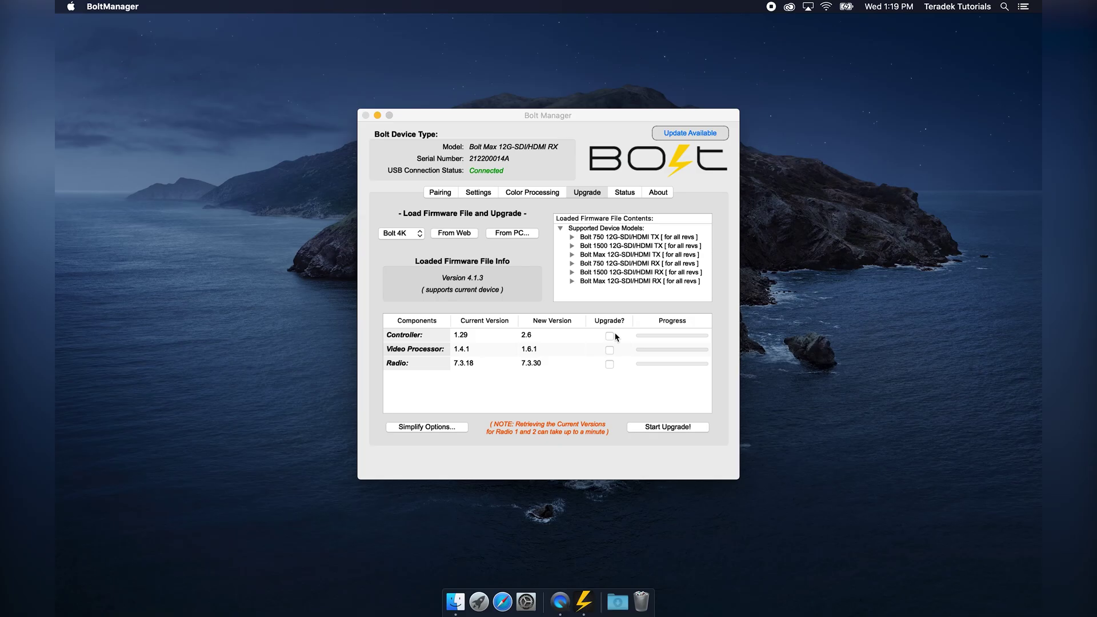
click(609, 364)
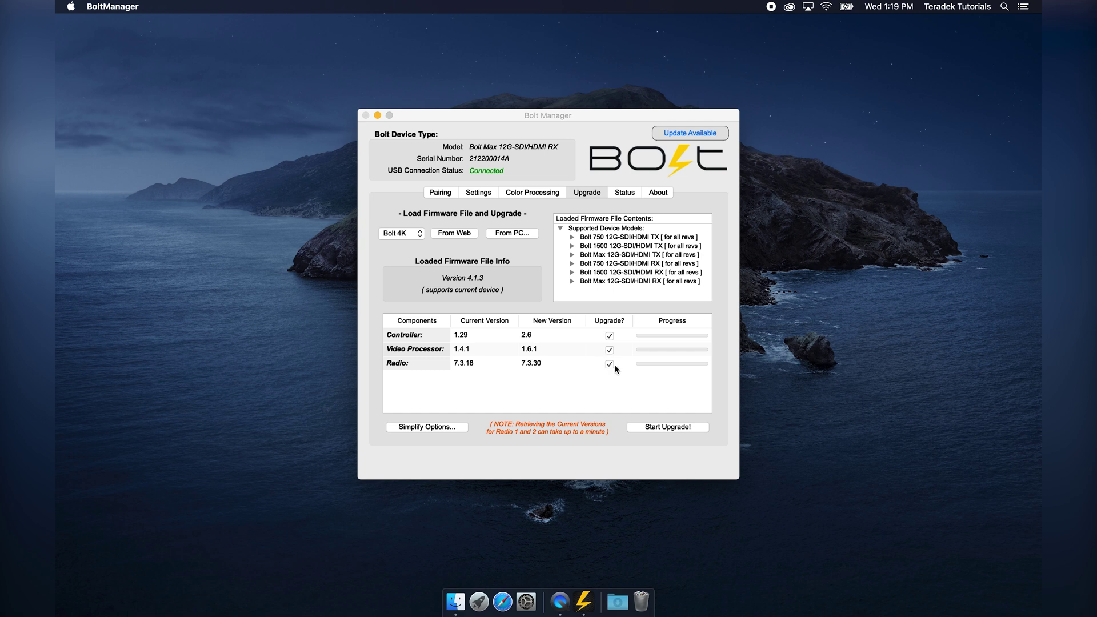
click(669, 428)
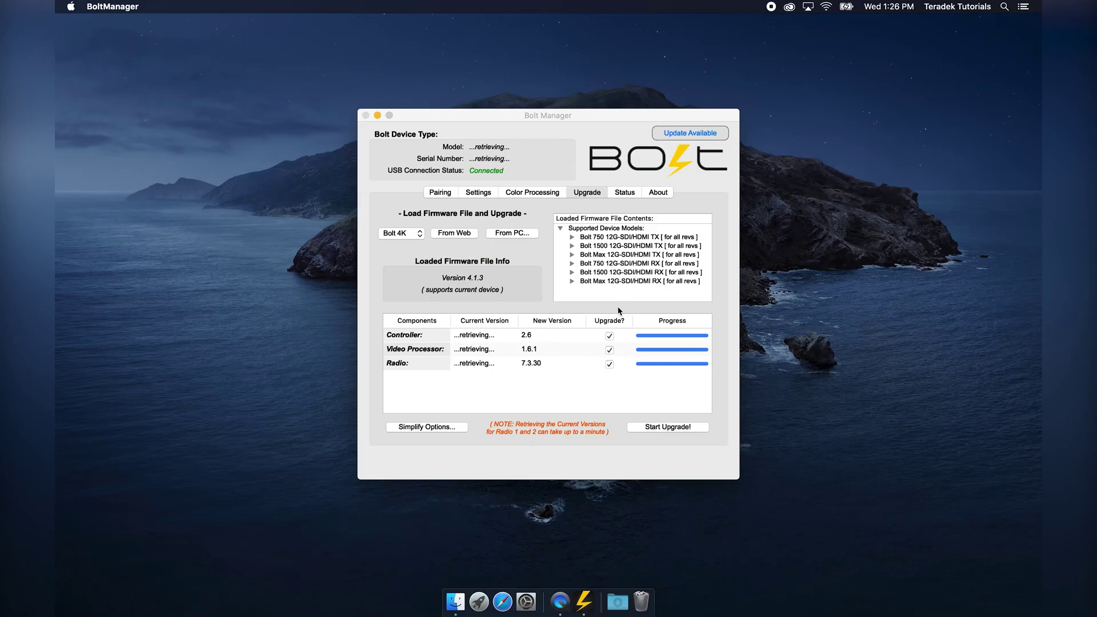
Load the Bolt 4K firmware from the web for the connected Bolt 1500 transmitter and upgrade its Controller, Video Processor and Radio
click(455, 234)
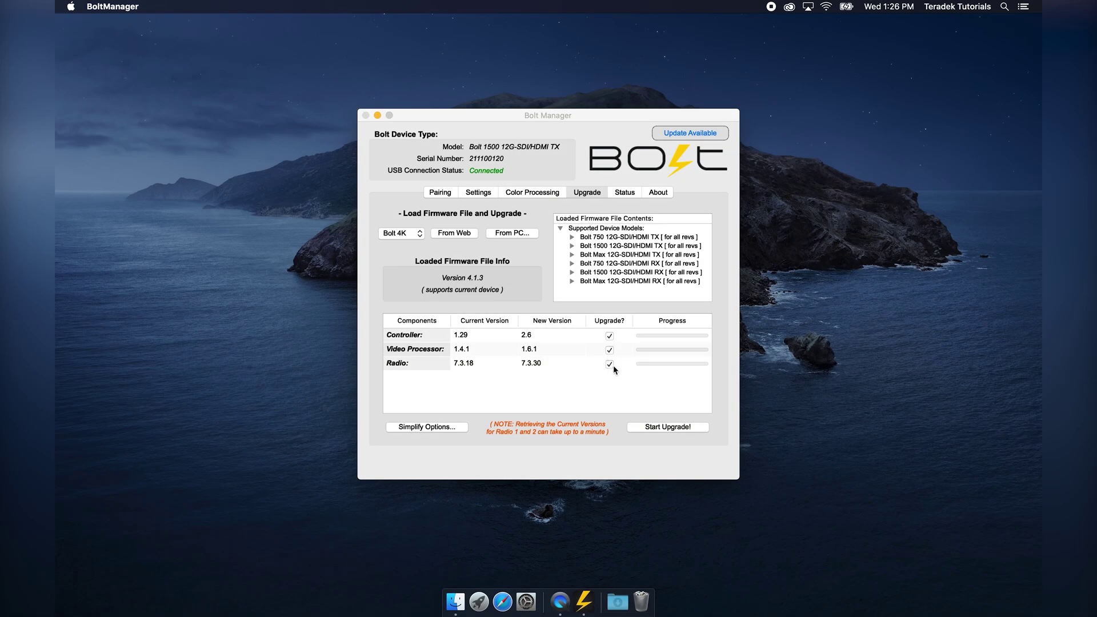
click(668, 427)
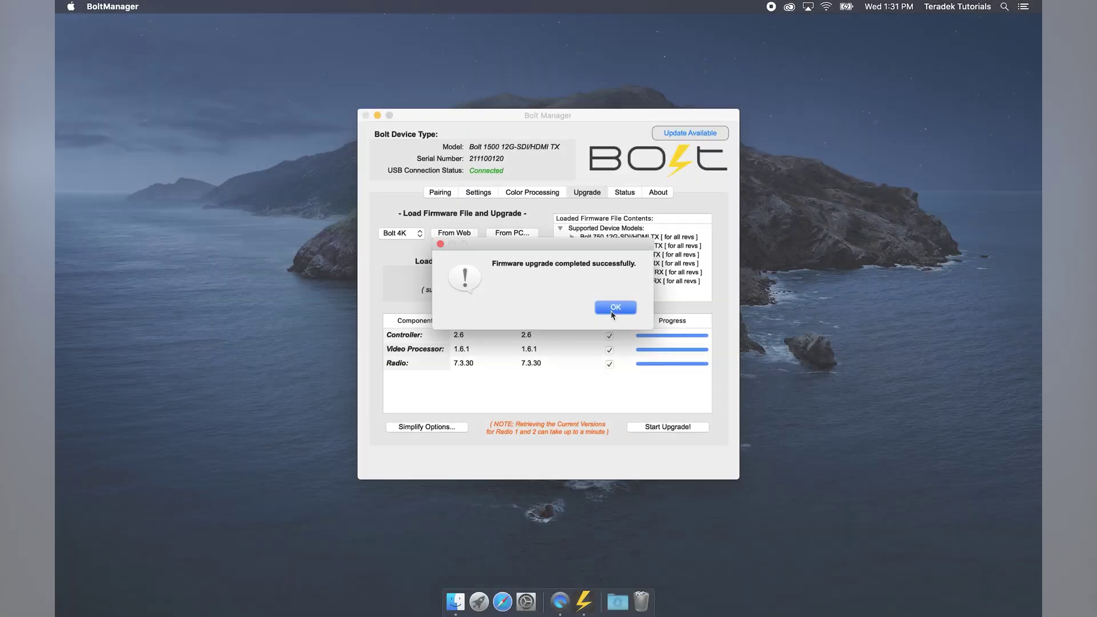